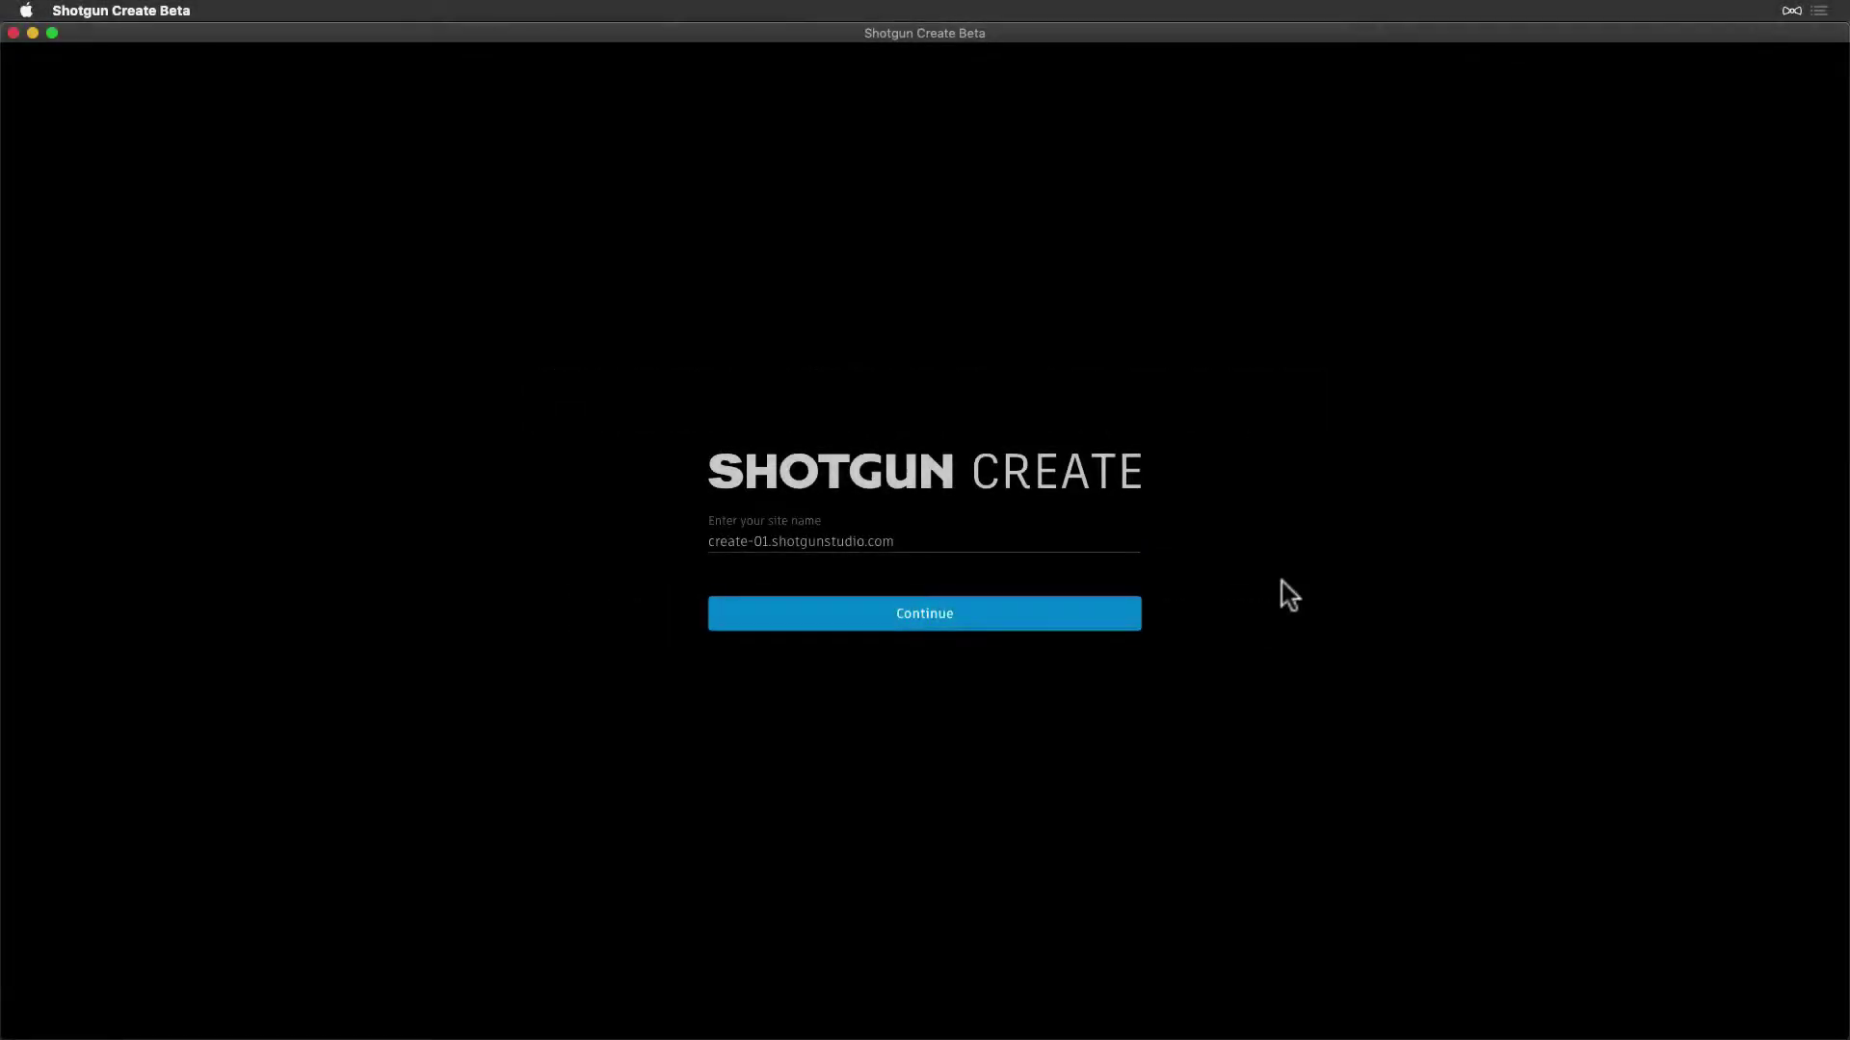
# - Connect to the studio site and sign in with login name and password
pyautogui.click(987, 618)
pyautogui.click(825, 460)
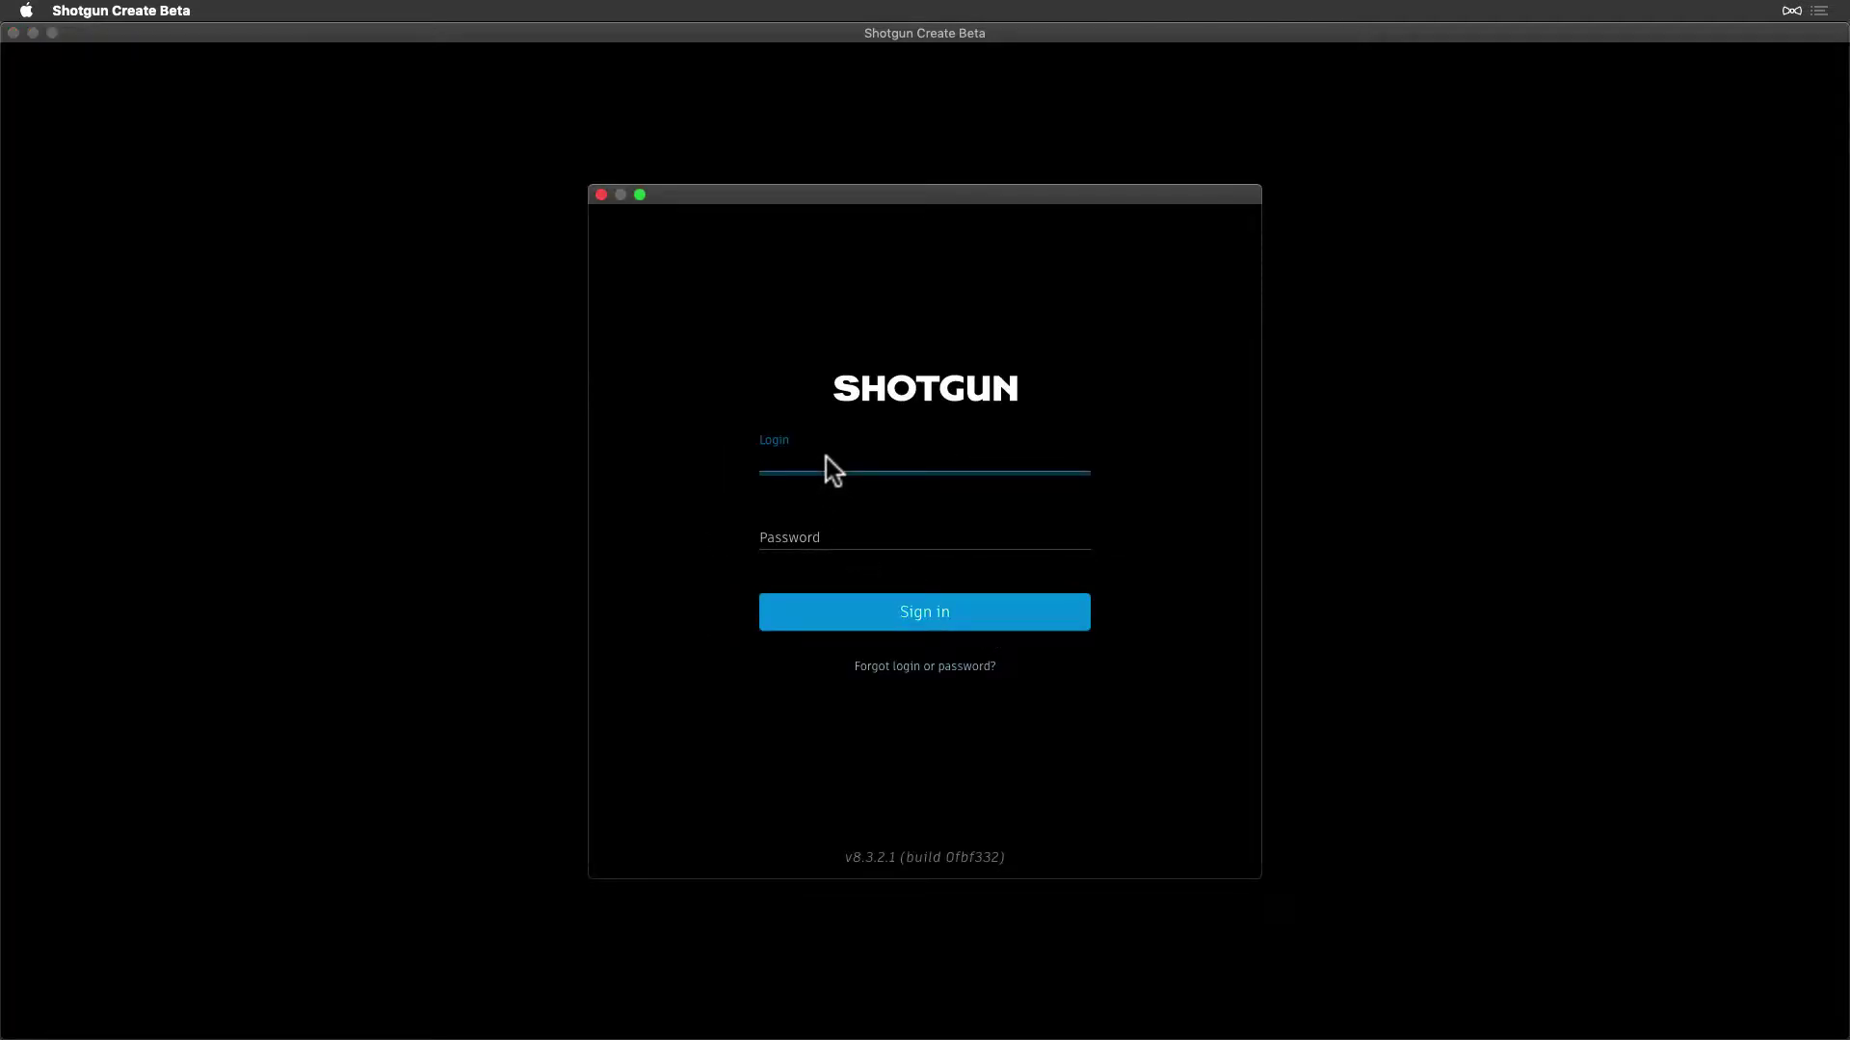
pyautogui.write('mason')
pyautogui.press('Tab')
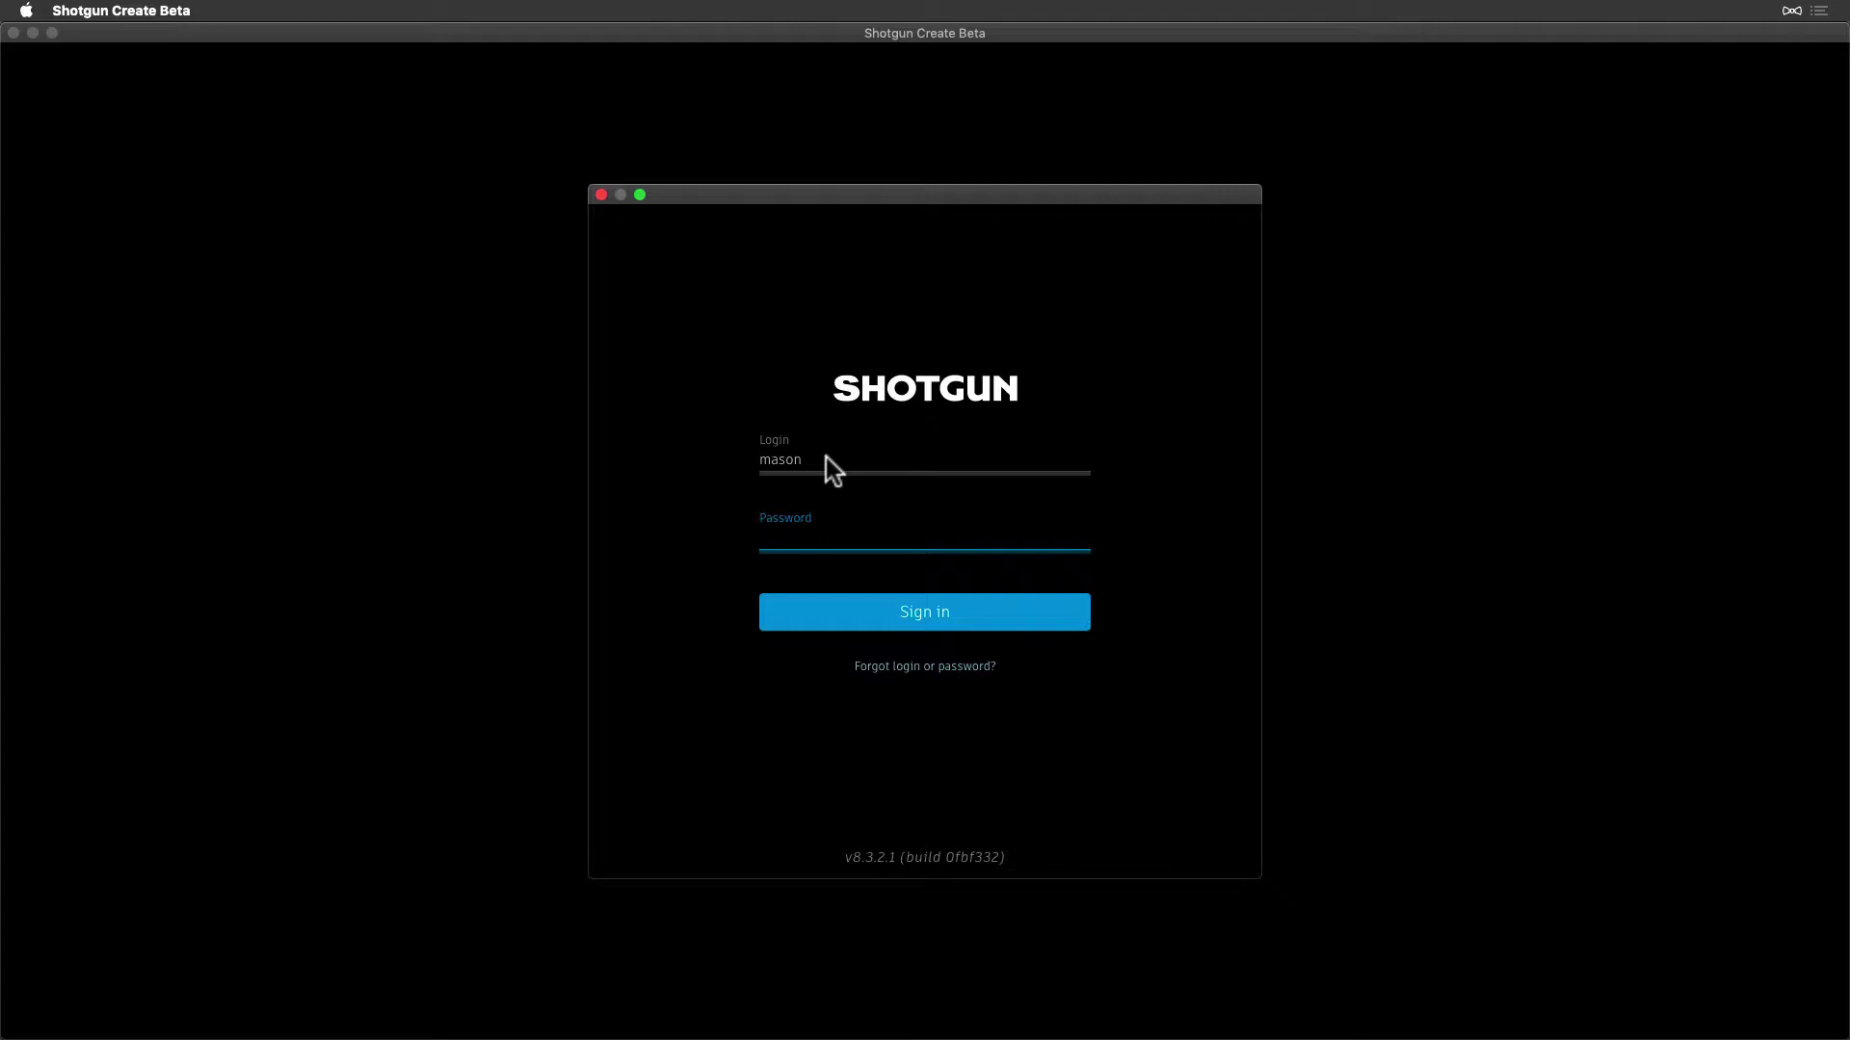
pyautogui.write('password')
pyautogui.press('Return')
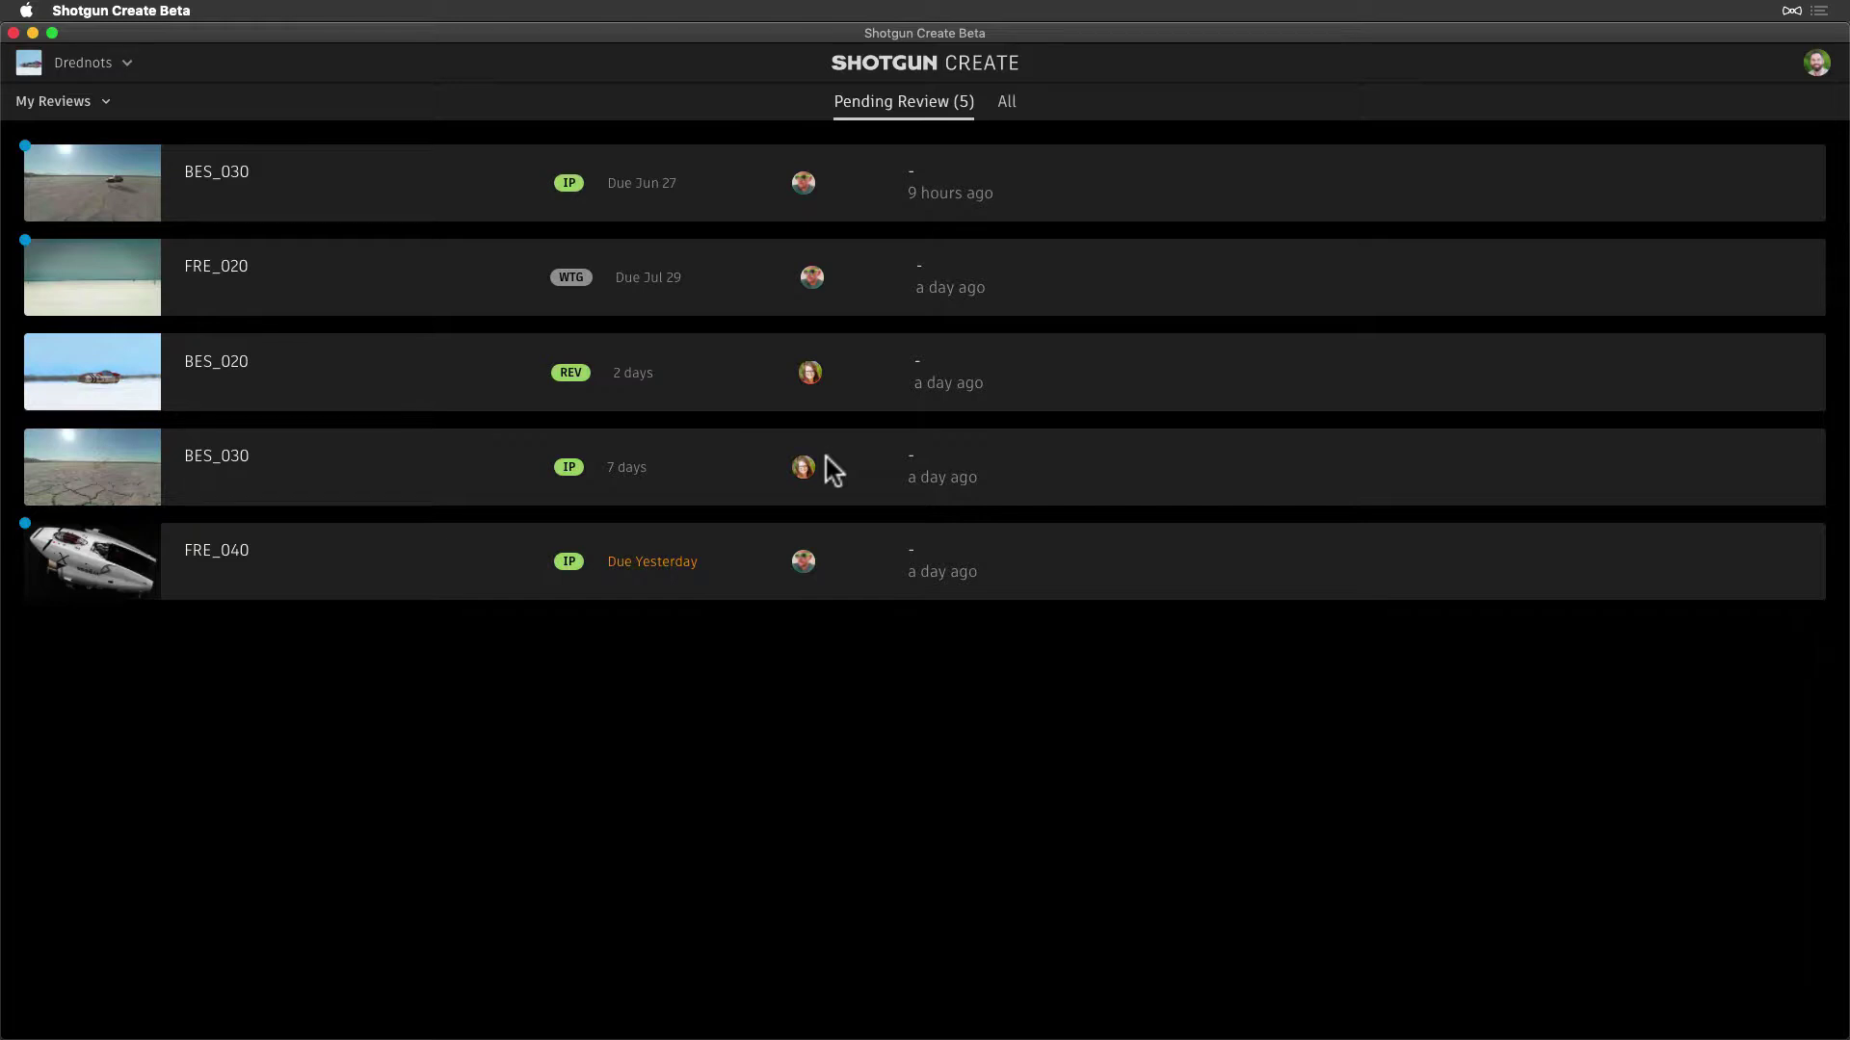
pyautogui.click(103, 105)
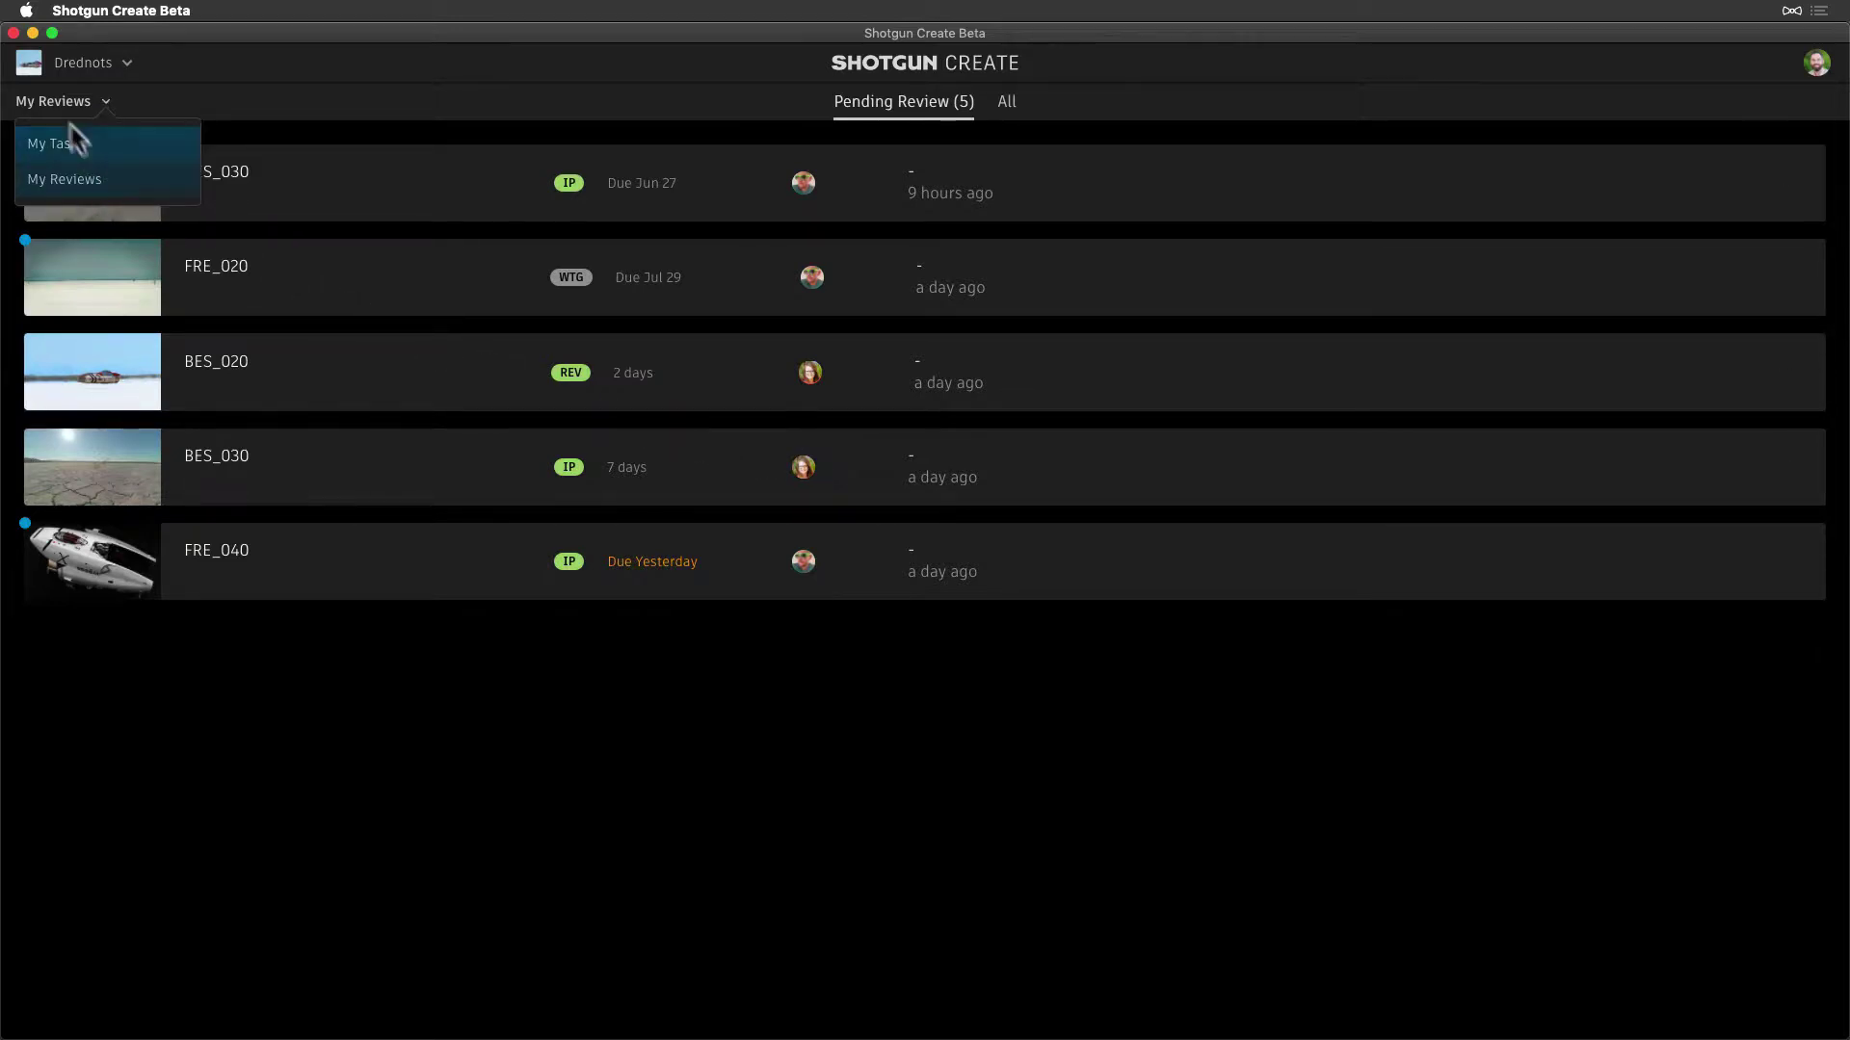
pyautogui.click(100, 104)
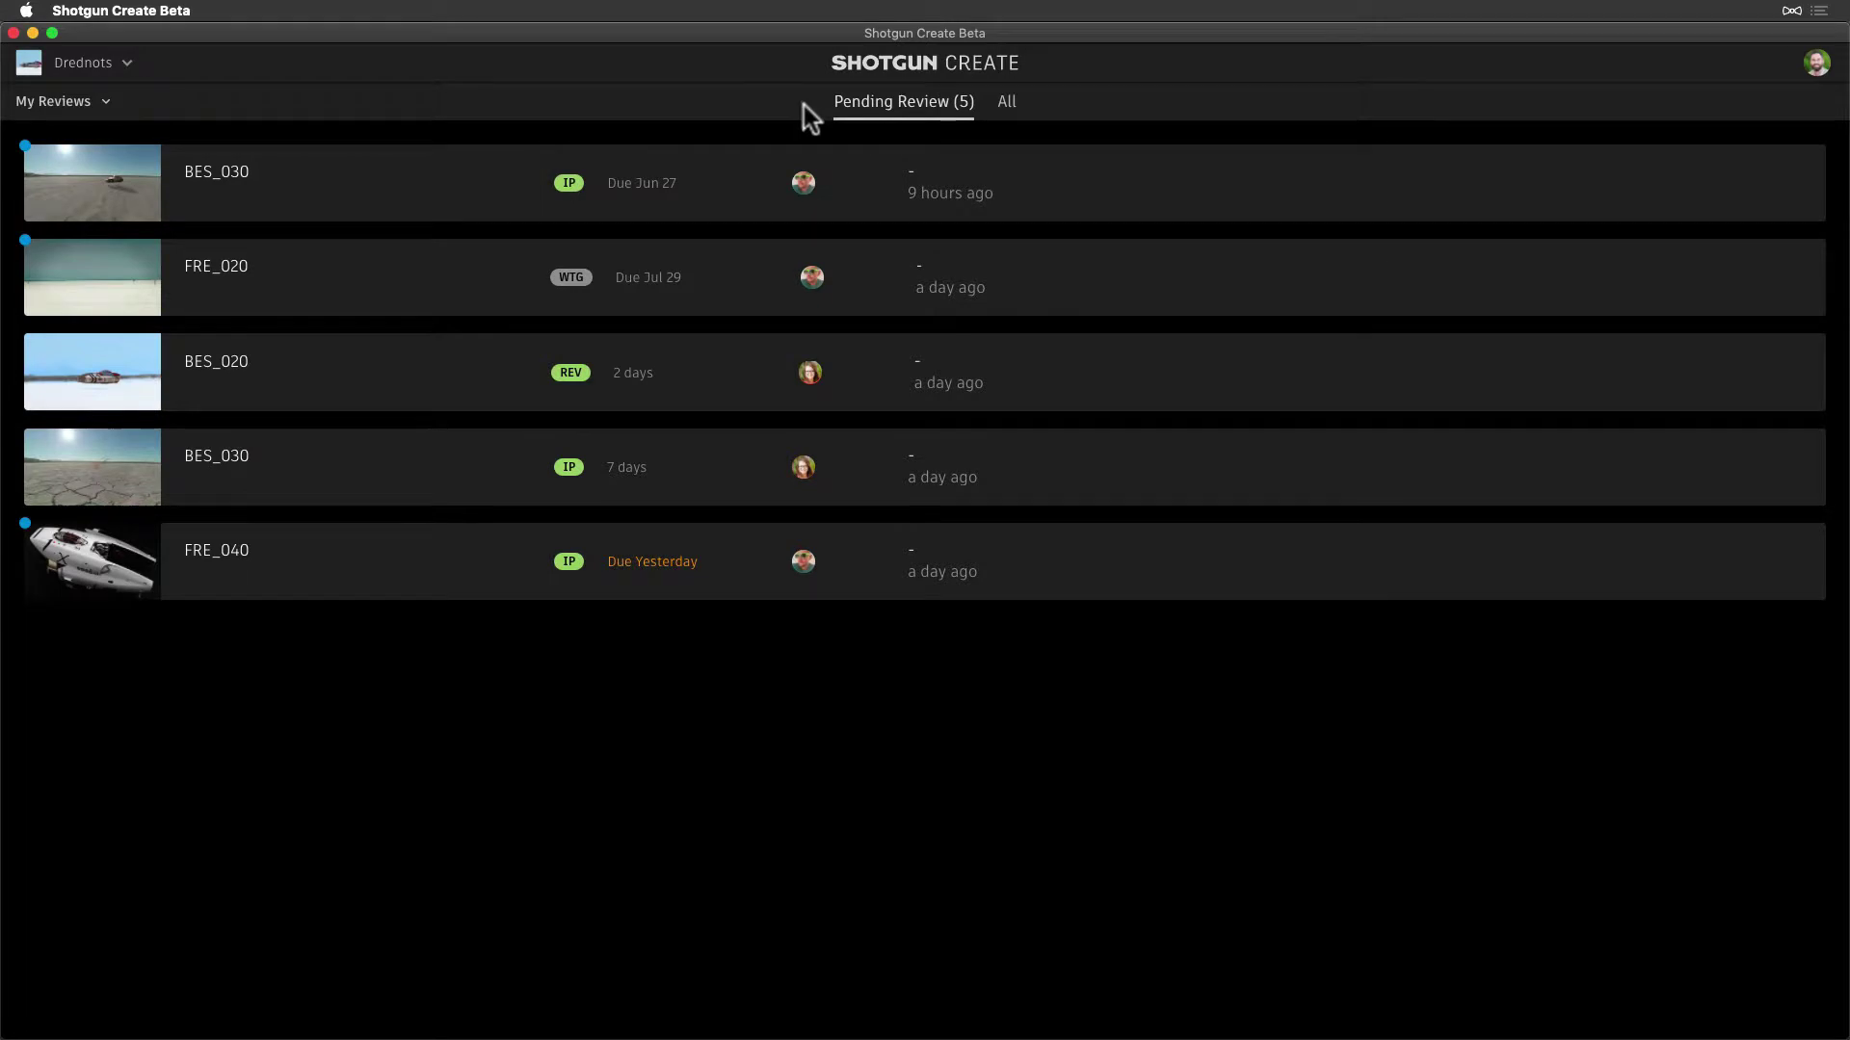
pyautogui.click(1009, 102)
# - Open the BES_030 Comp v005, play it partway, and start a new note on it
pyautogui.click(843, 194)
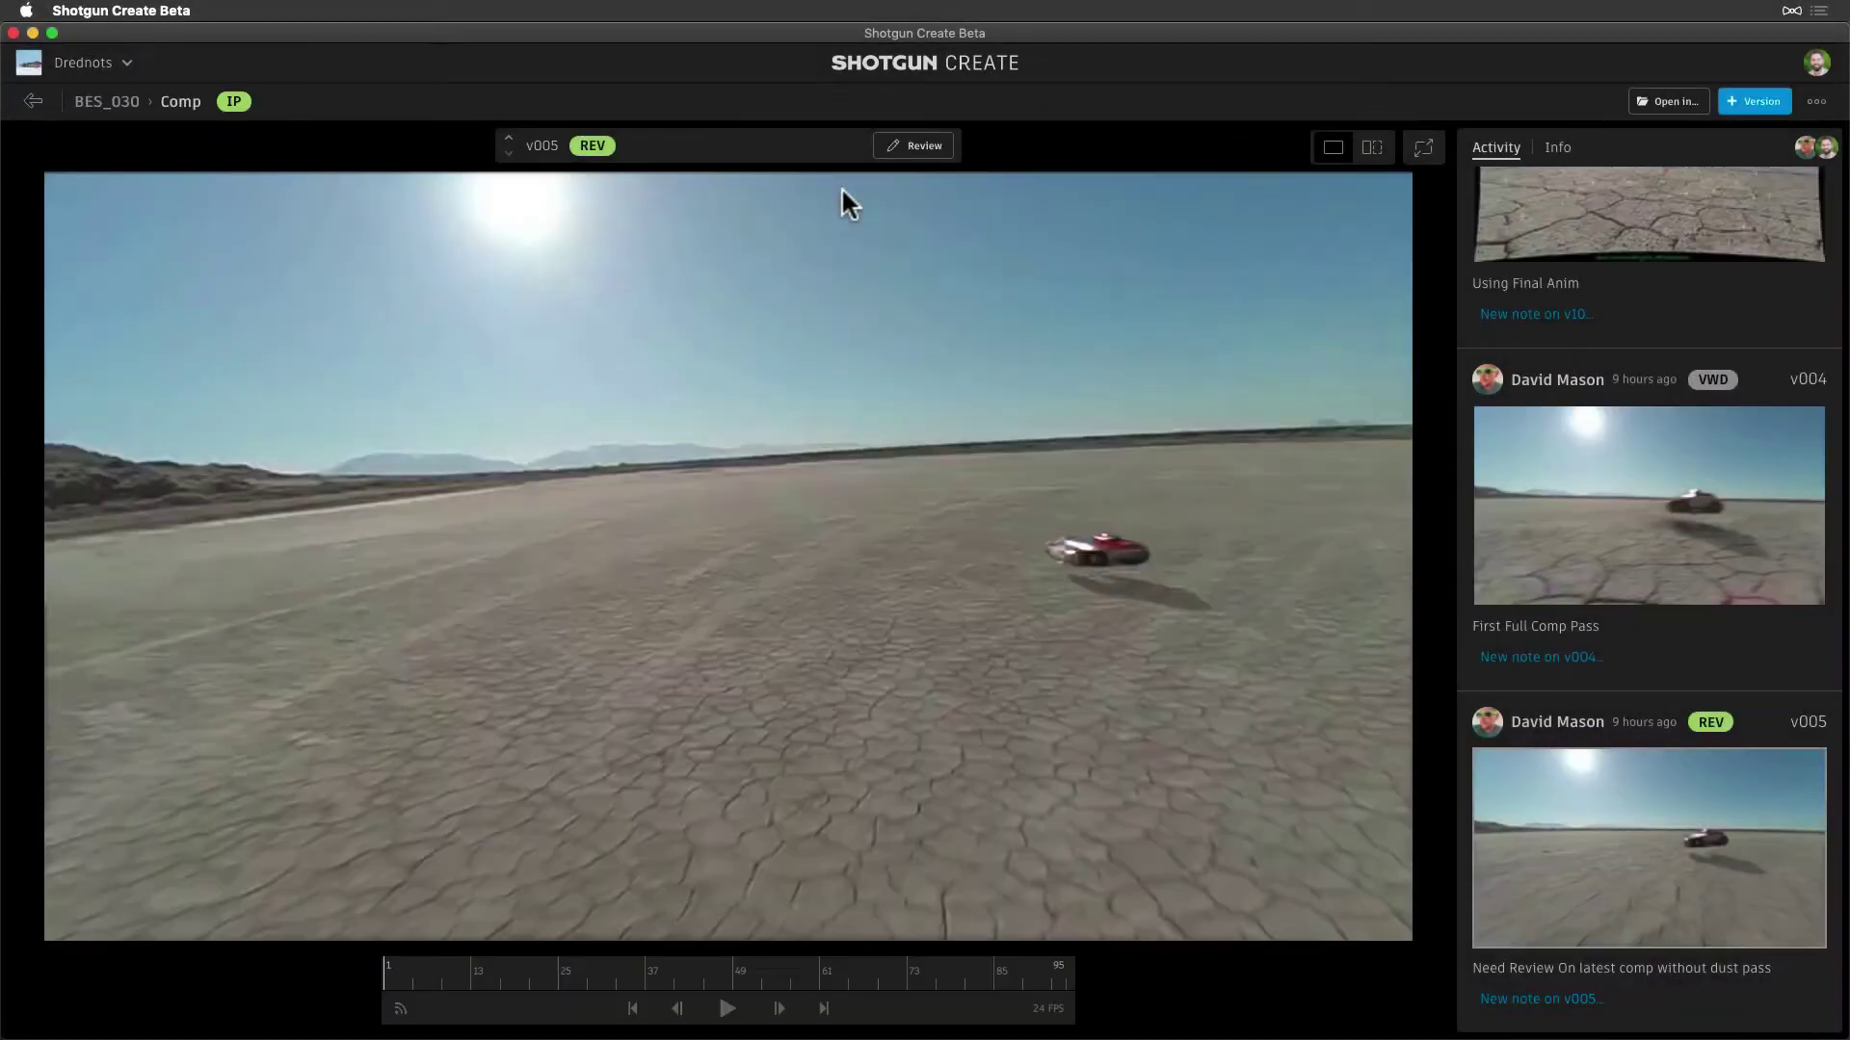
pyautogui.press('space')
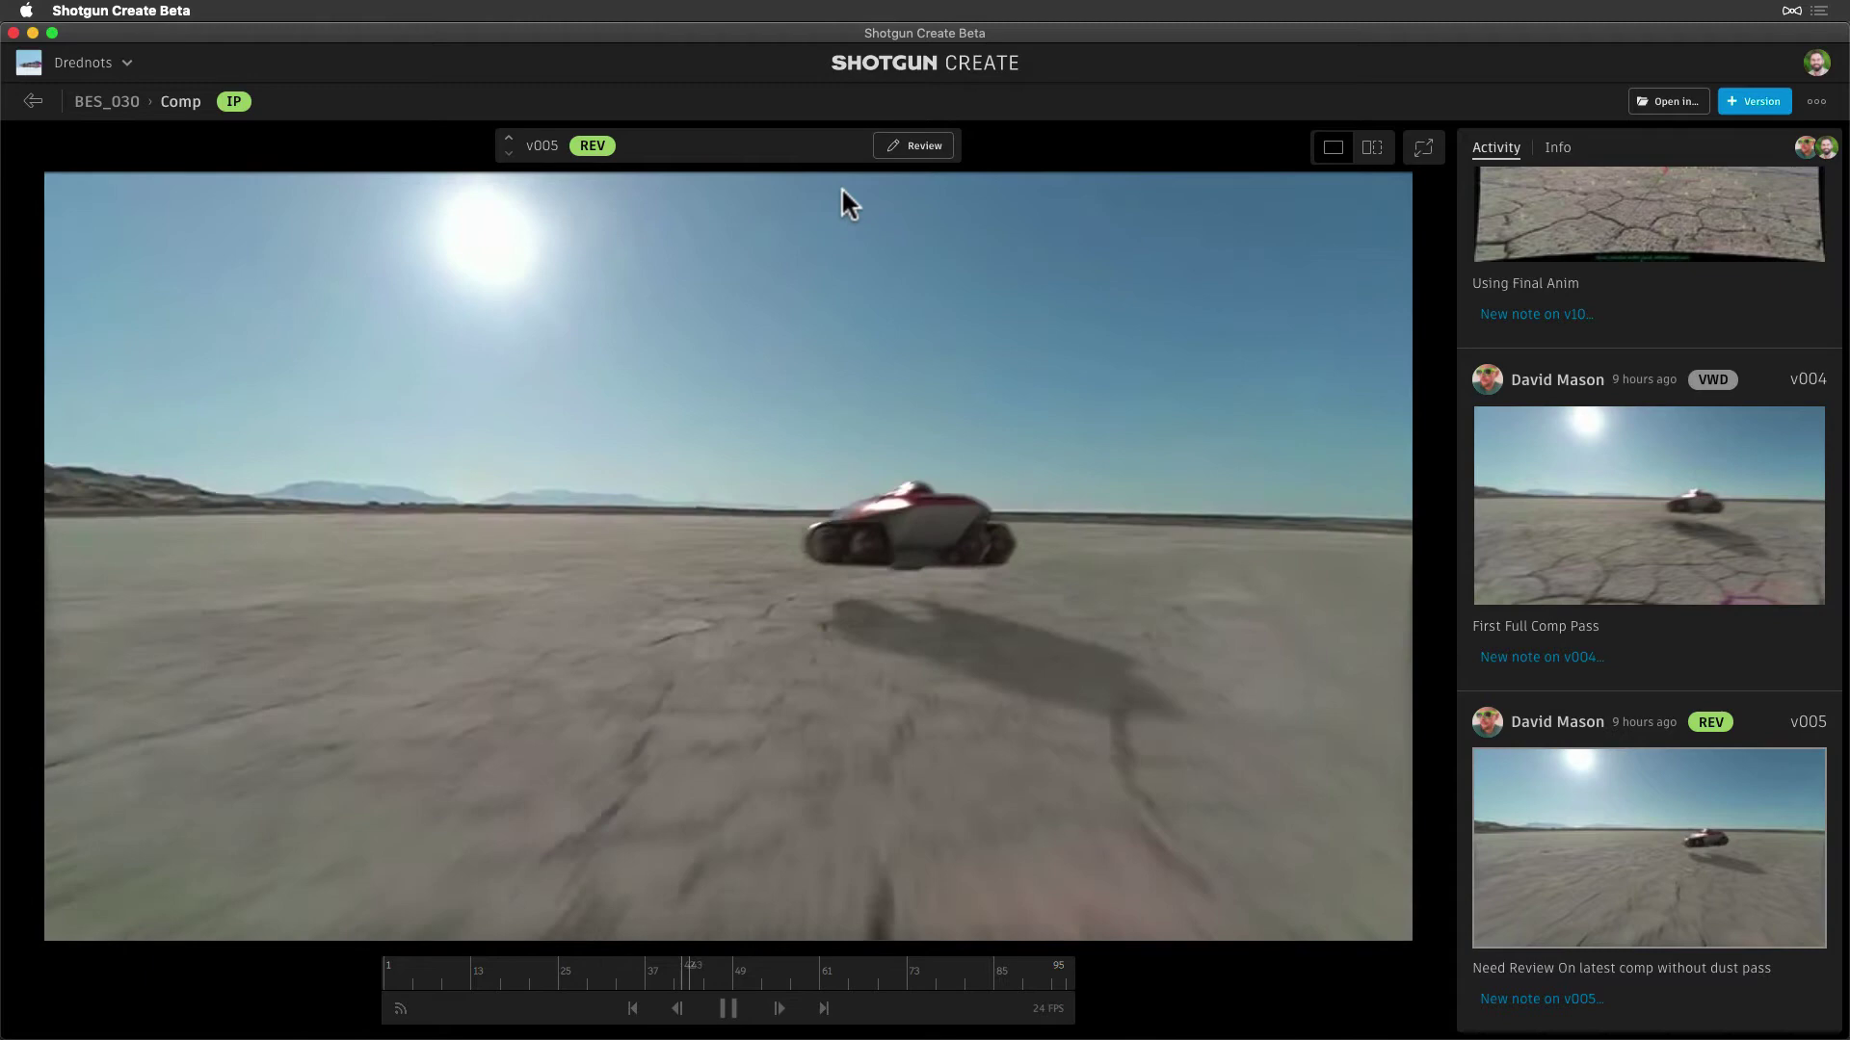
pyautogui.press('space')
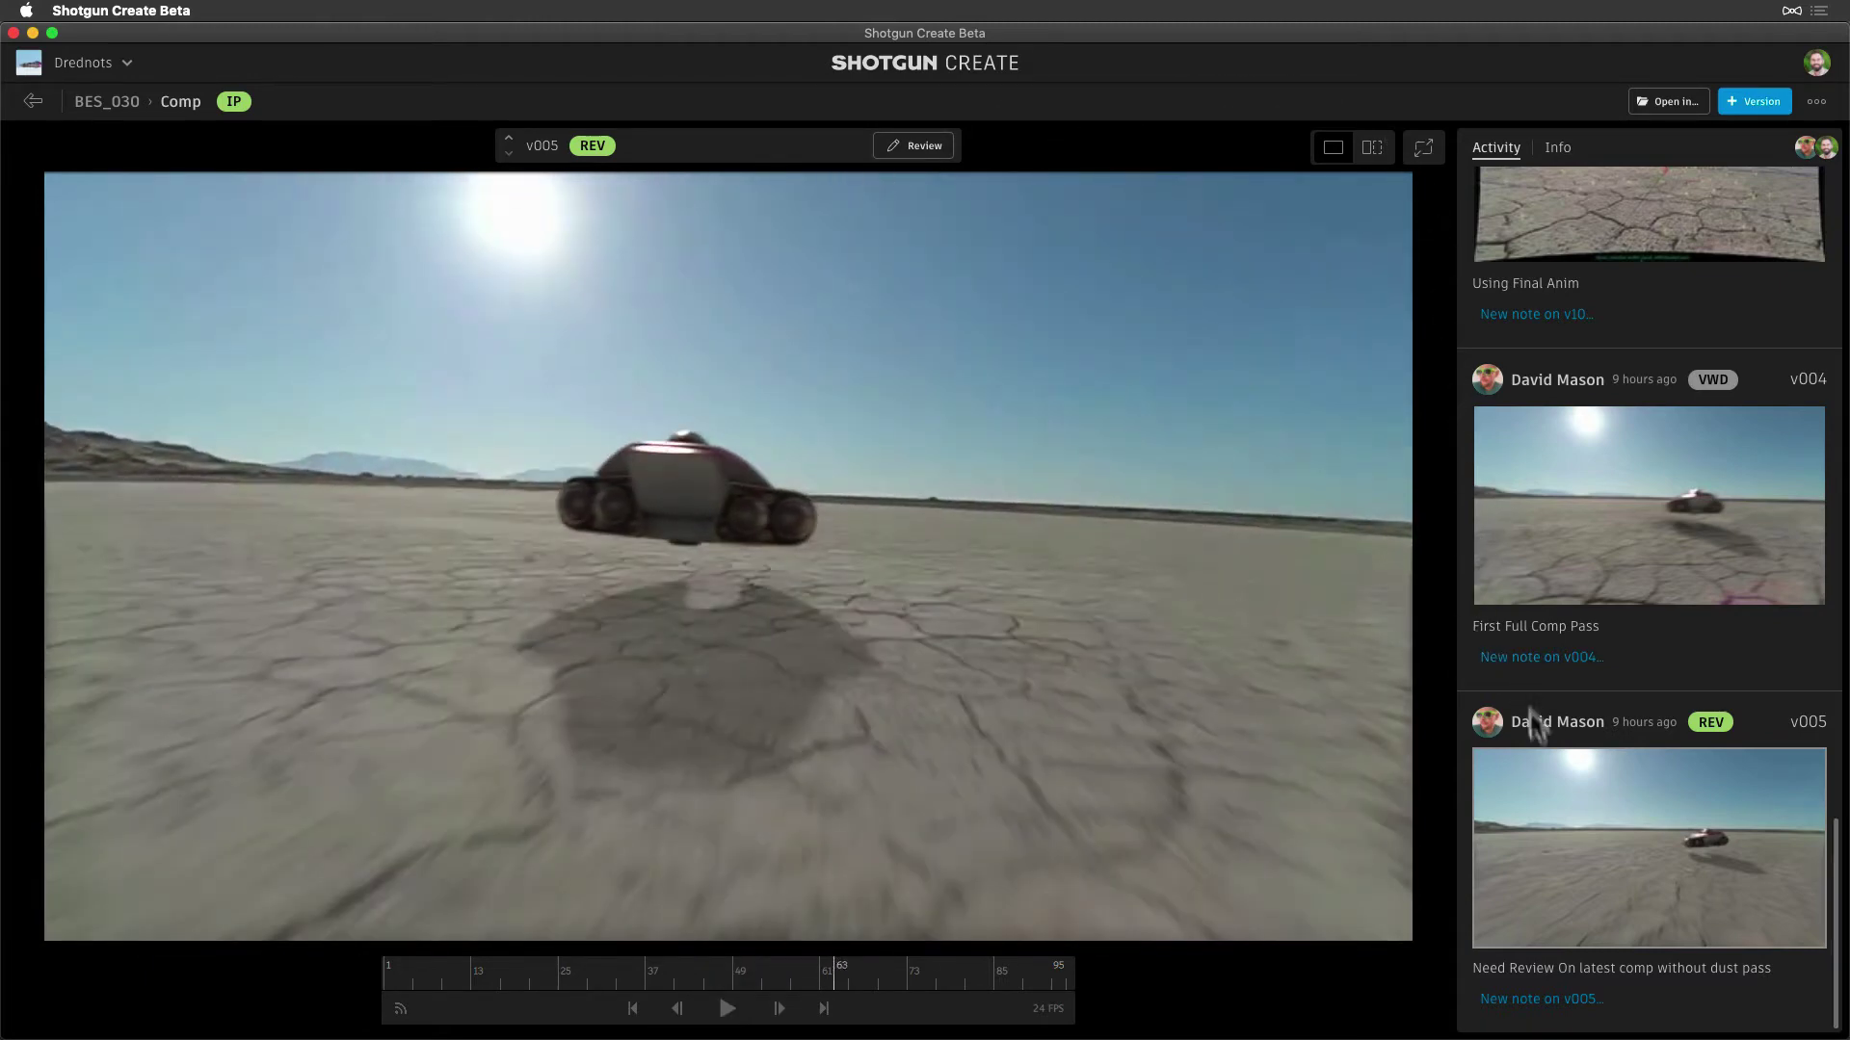
pyautogui.click(1561, 999)
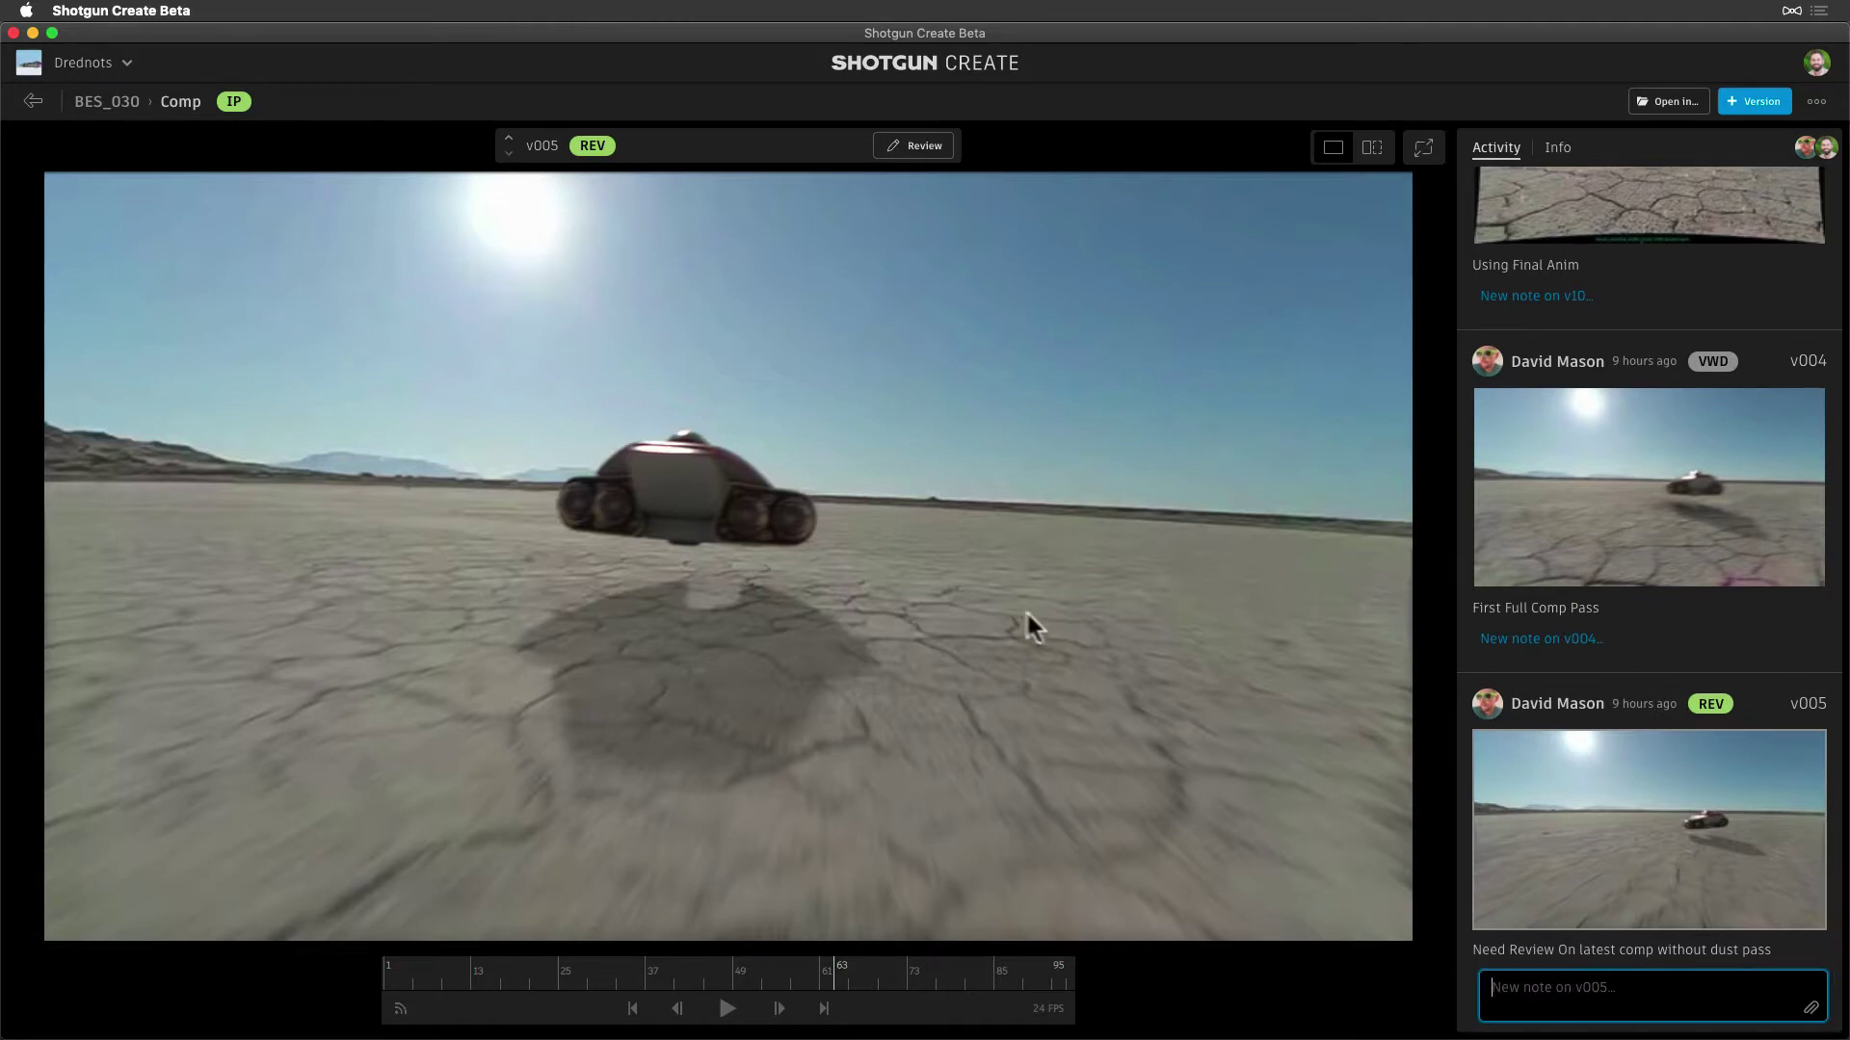
# - Send v005 the review note 'Looking great, David! Continue to integrate the drednot.' with status VWD
pyautogui.click(920, 150)
pyautogui.click(785, 145)
pyautogui.write('Looking ')
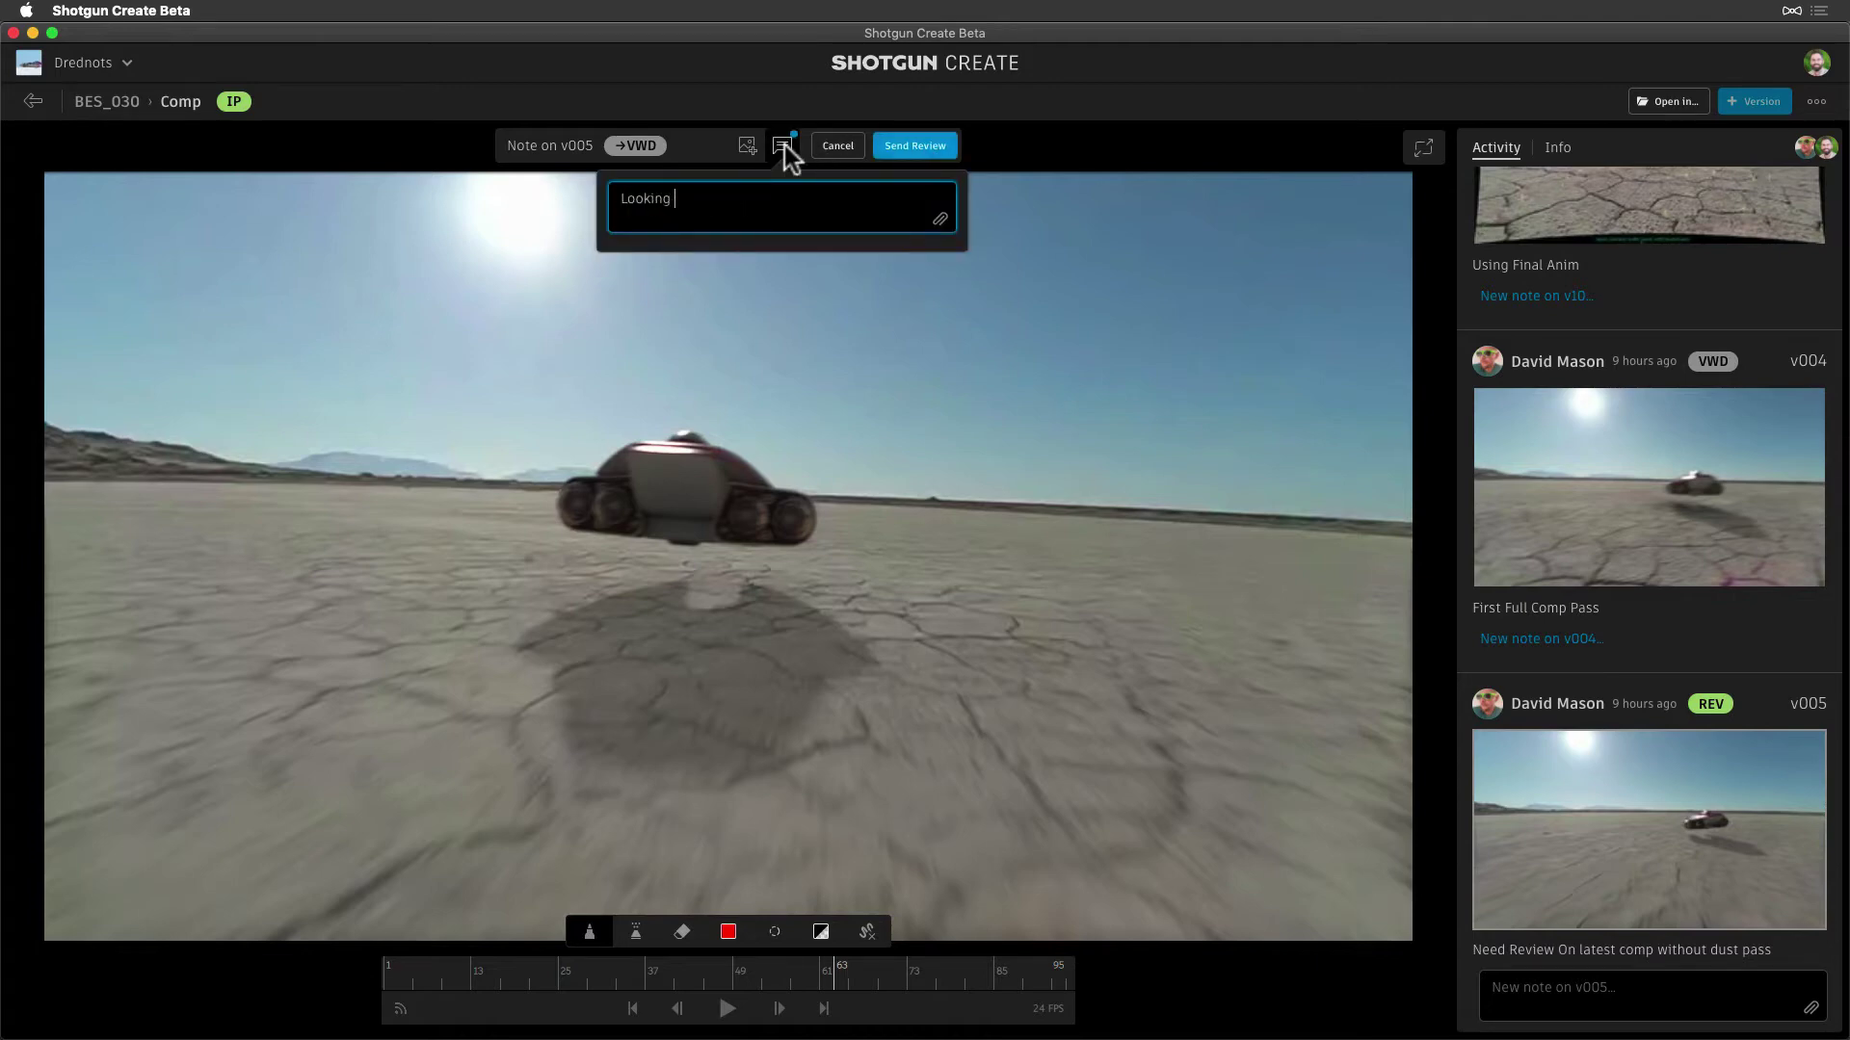
pyautogui.write('great, David! Continue to integrate the drednot.')
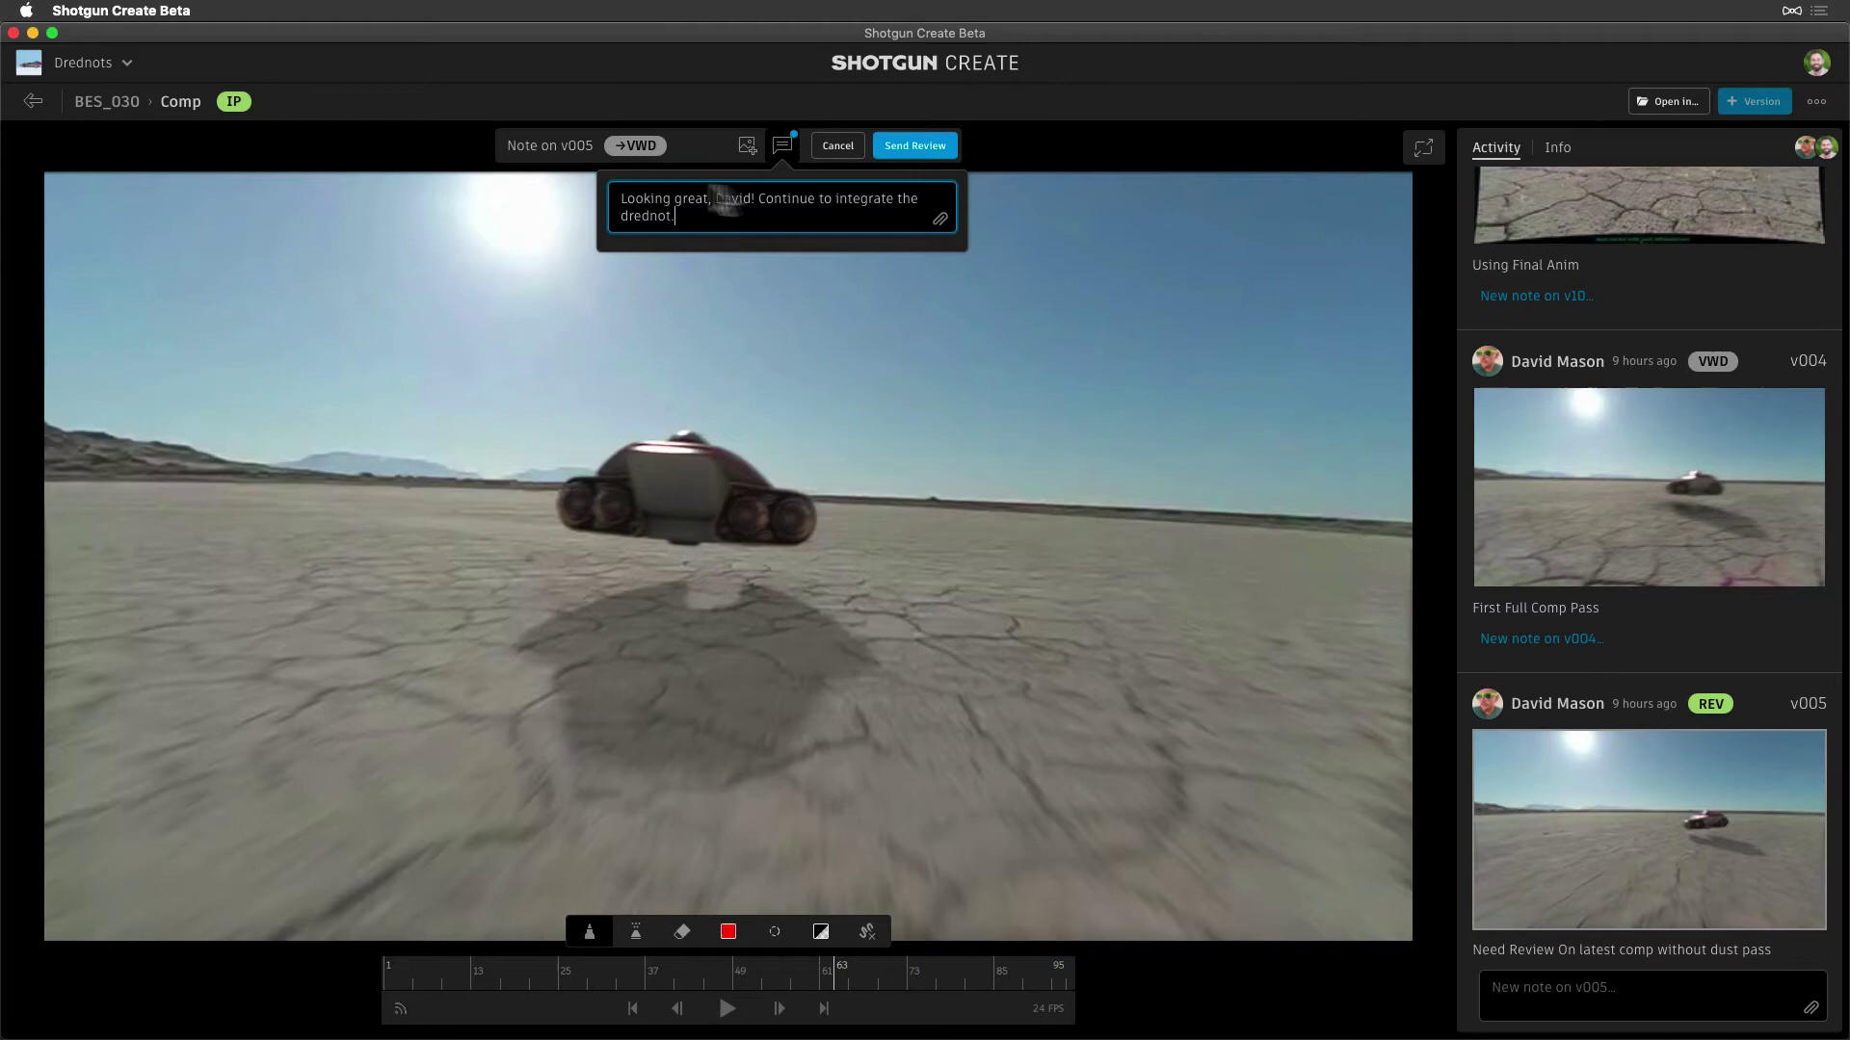
pyautogui.click(913, 145)
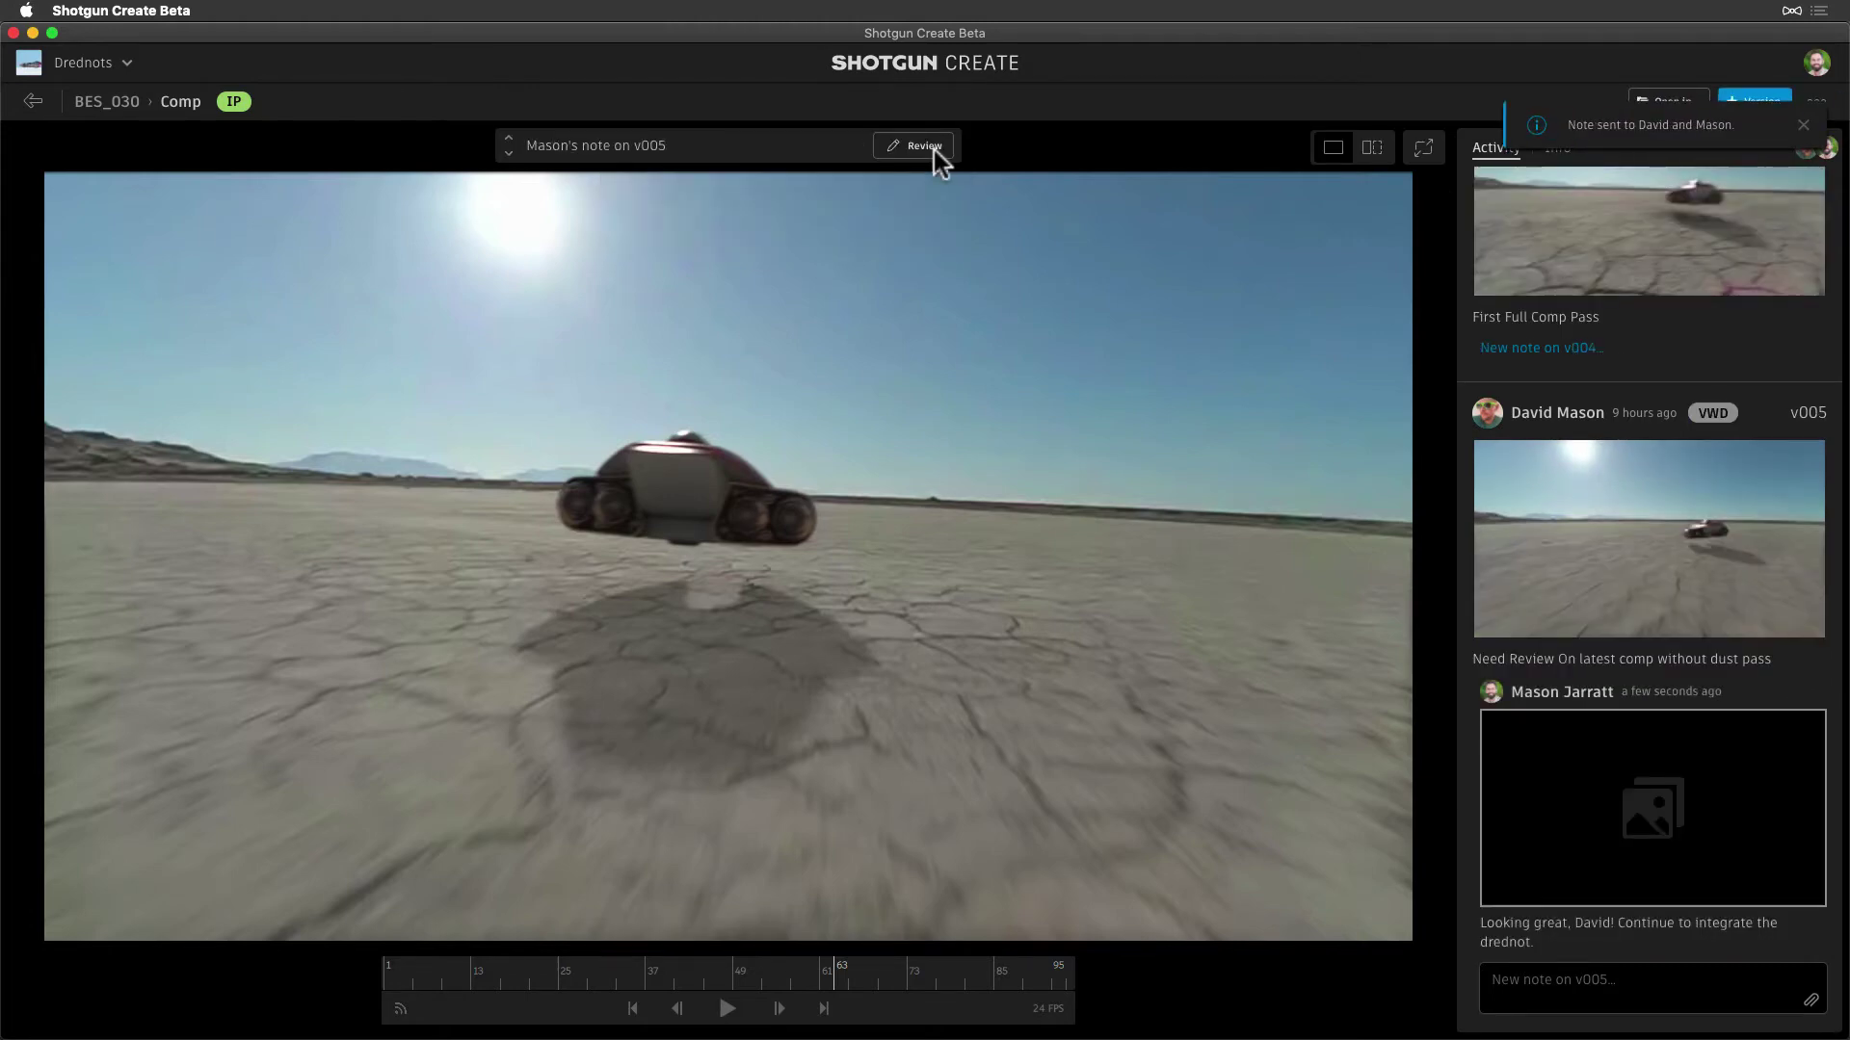
# - Return to the Pending Review list, where four shots remain without BES_030
pyautogui.click(35, 101)
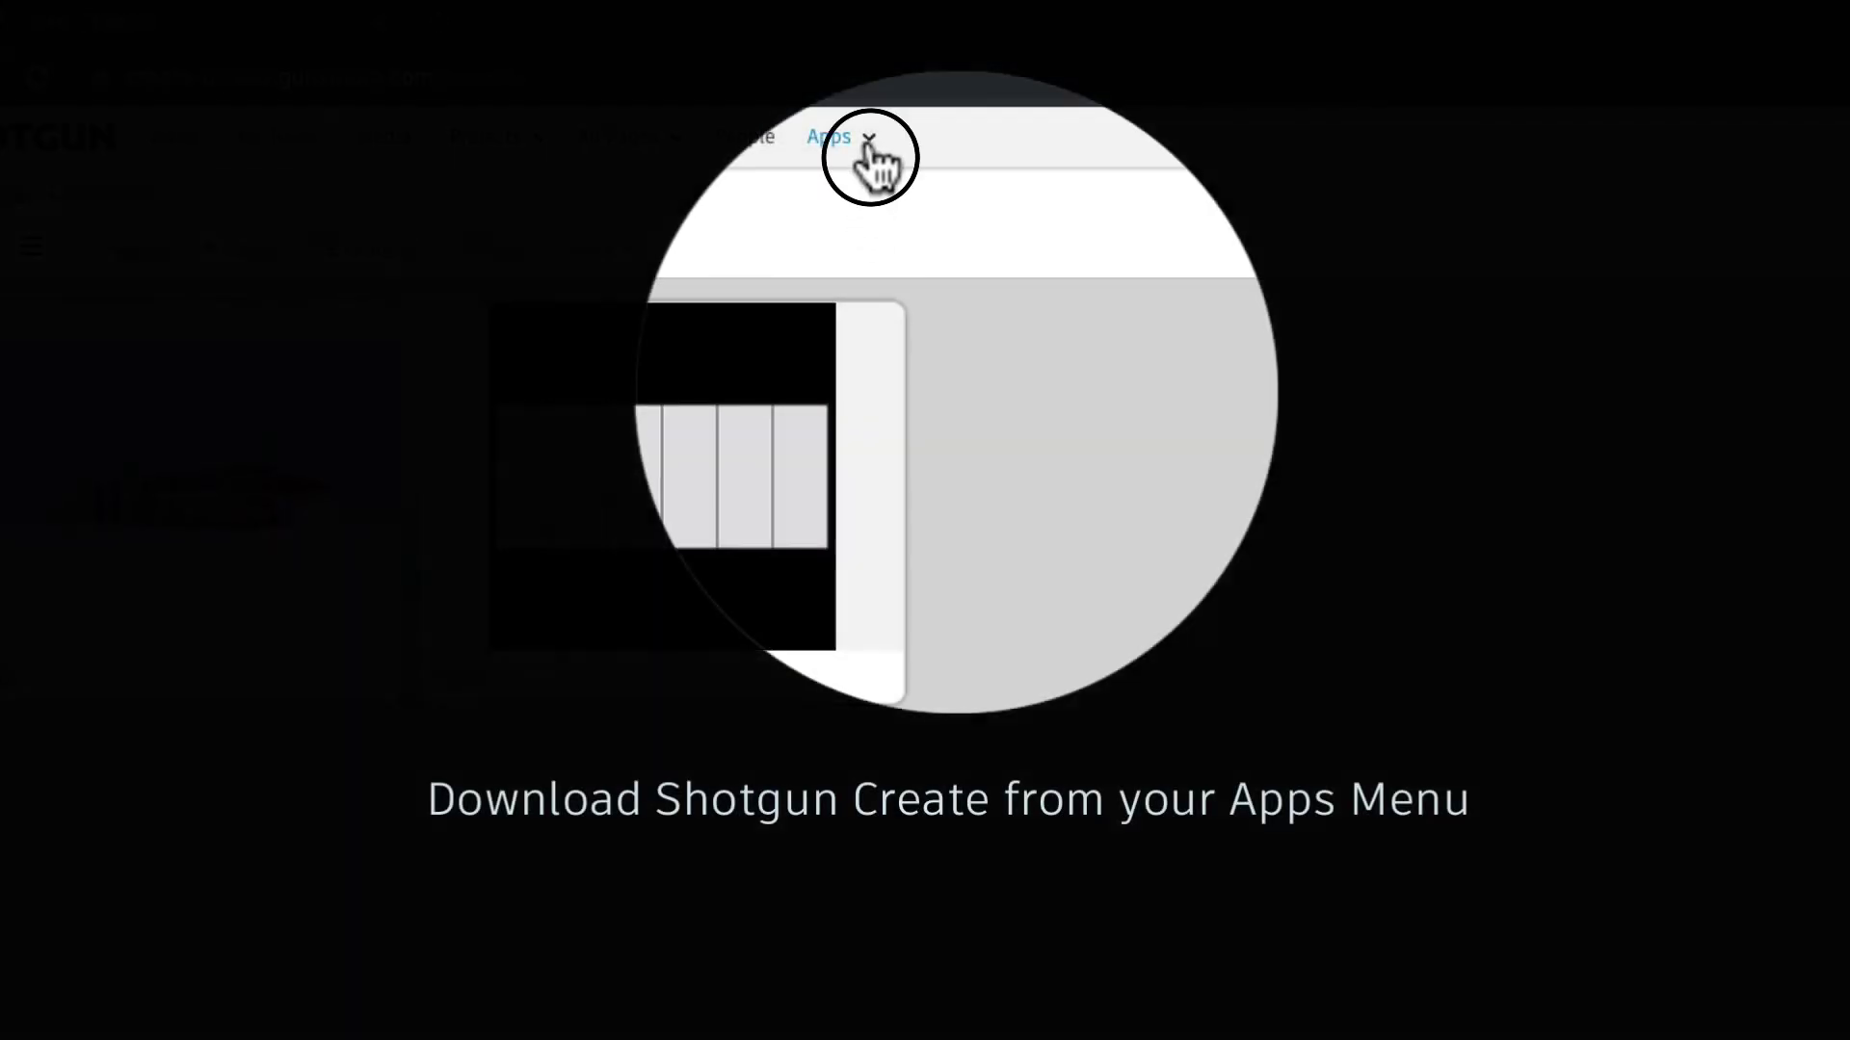
pyautogui.click(869, 140)
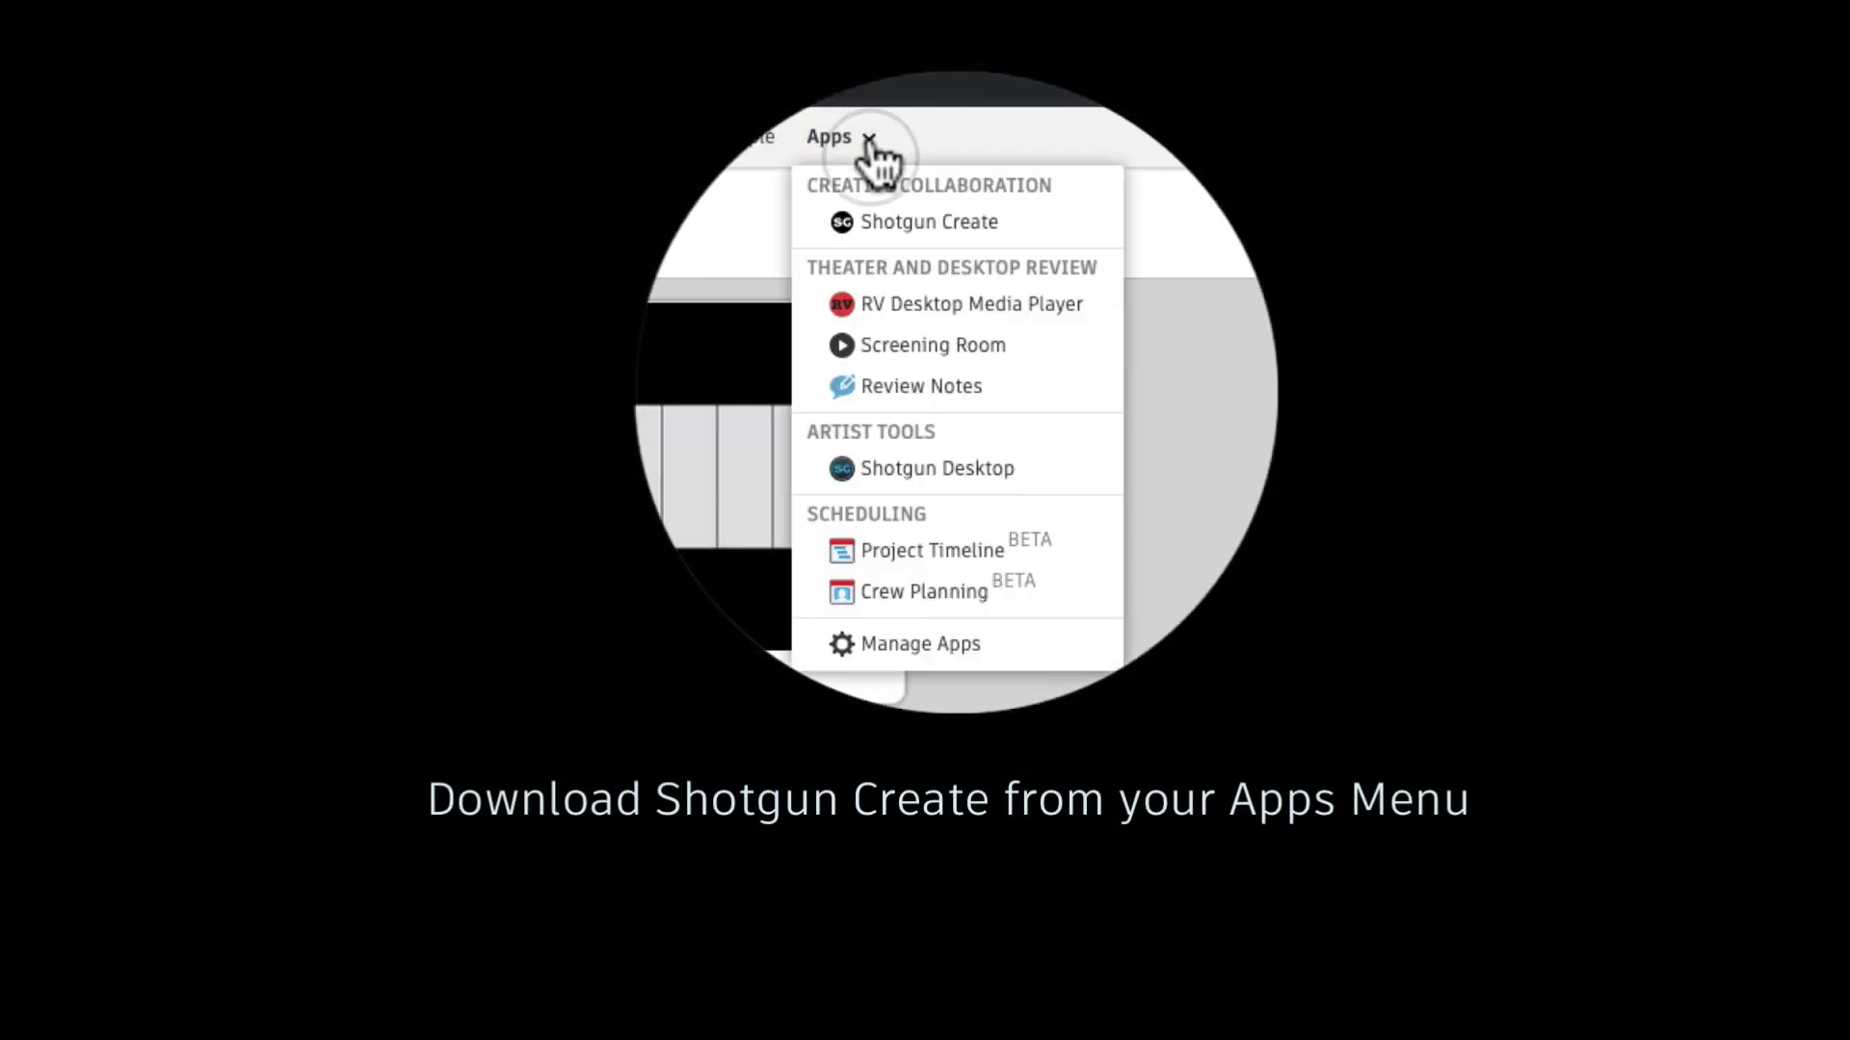